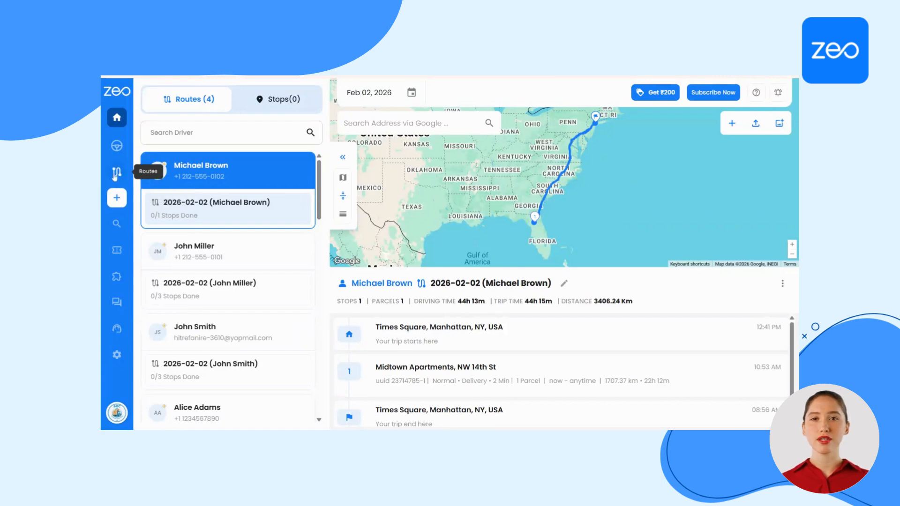
Create a new route assigned to the third listed driver, with the start date set to Feb 04, 2026
{"action": "left_click", "coordinate": [117, 198]}
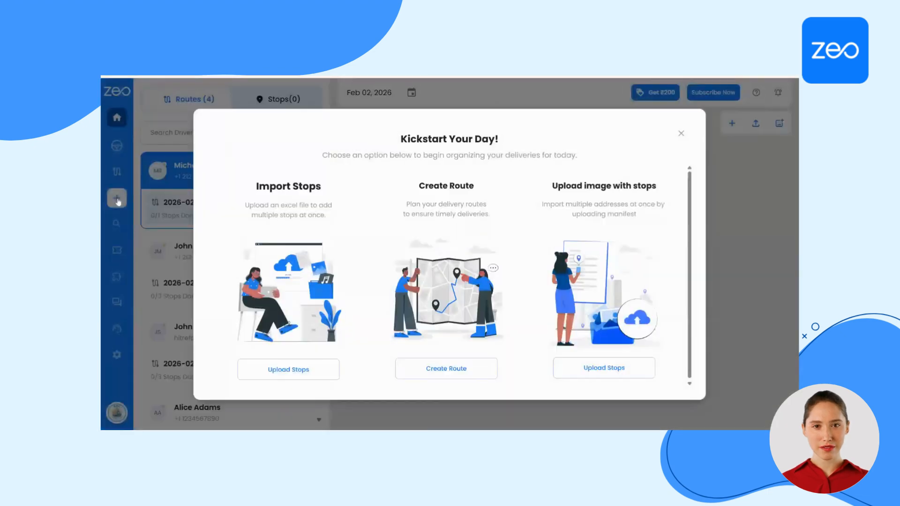
{"action": "left_click", "coordinate": [429, 370]}
{"action": "left_click", "coordinate": [291, 172]}
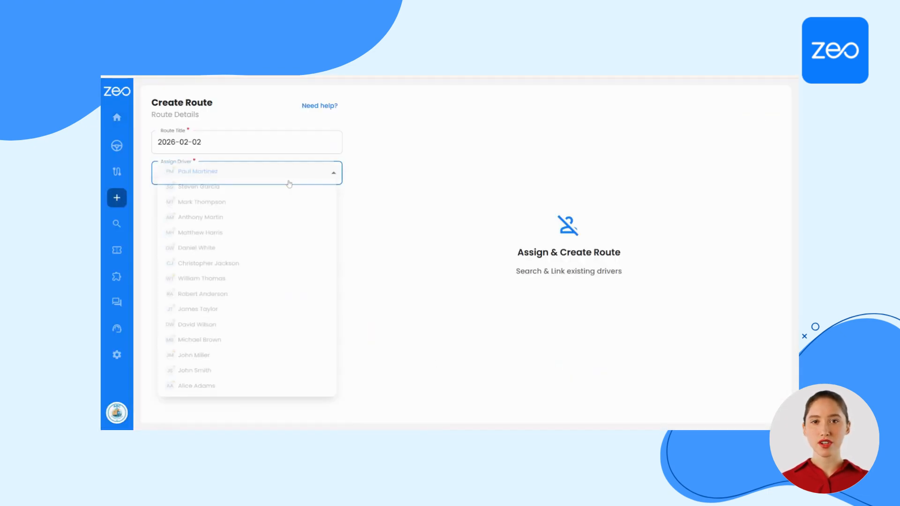
{"action": "left_click", "coordinate": [289, 203]}
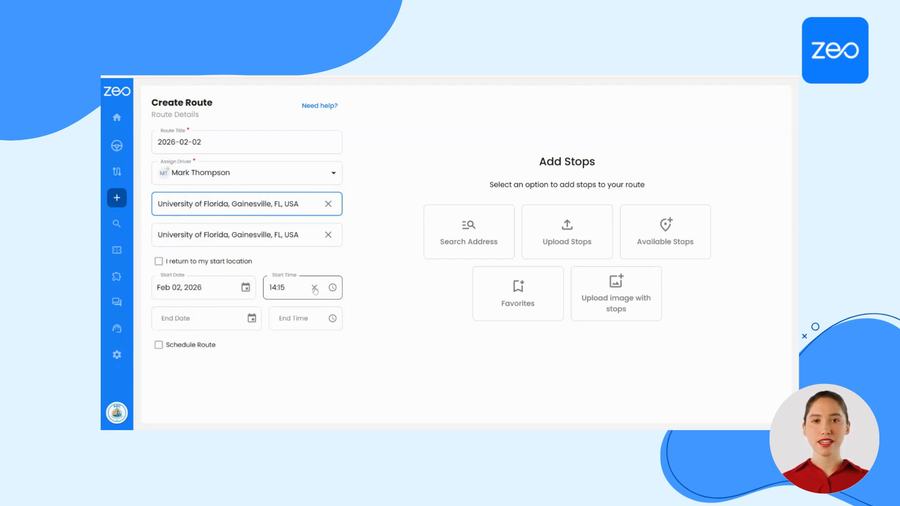
{"action": "left_click", "coordinate": [245, 287]}
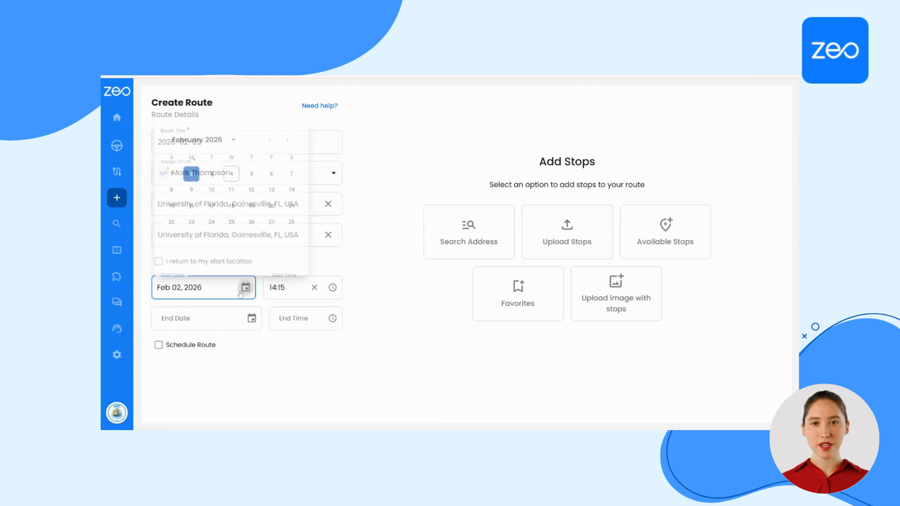
{"action": "left_click", "coordinate": [234, 164]}
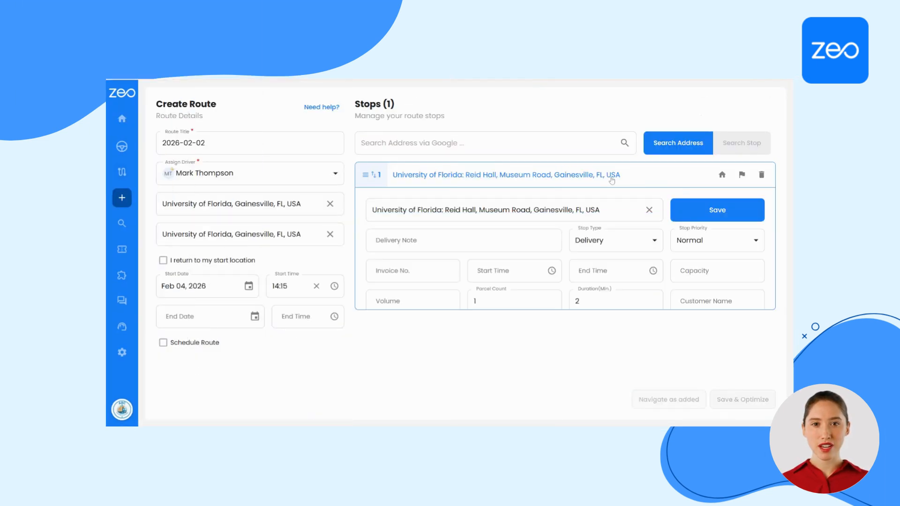
Set the University of Florida: Reid Hall stop's type to Pickup, add the delivery note "asap" and save the stop
{"action": "left_click", "coordinate": [618, 241]}
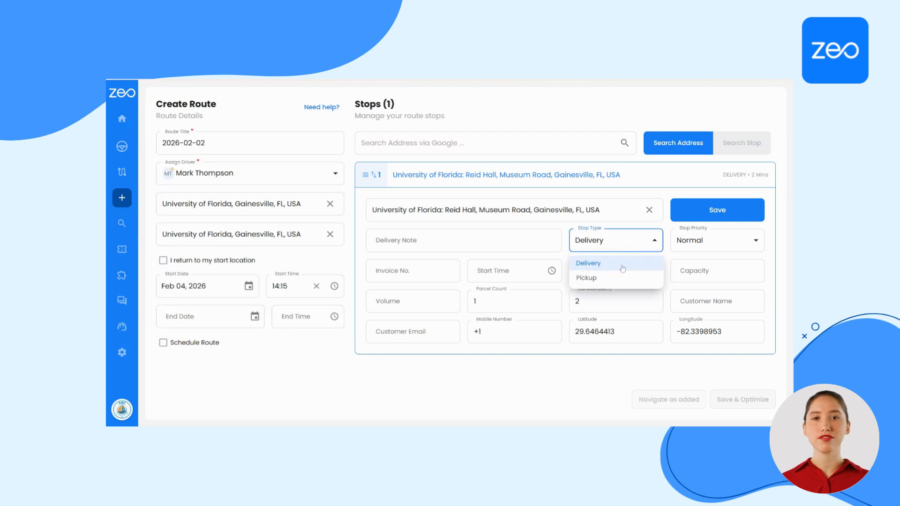
{"action": "left_click", "coordinate": [619, 278]}
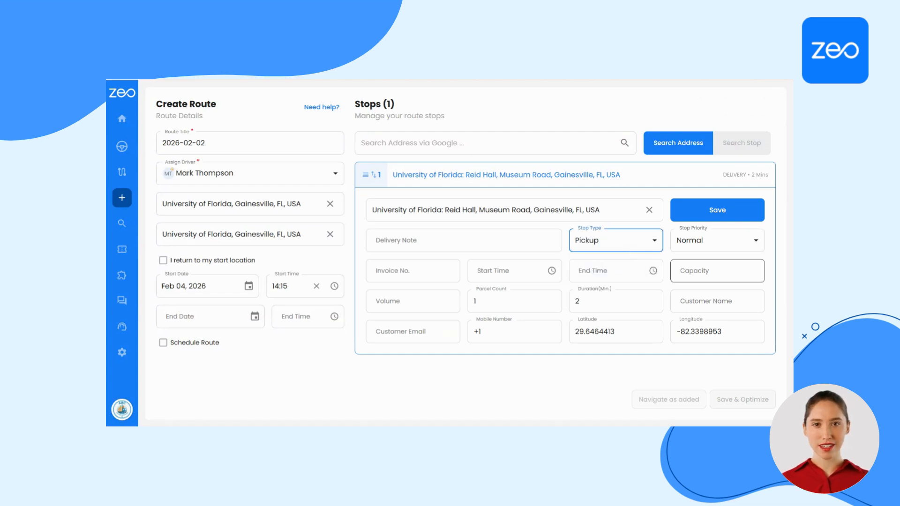
{"action": "left_click", "coordinate": [458, 241]}
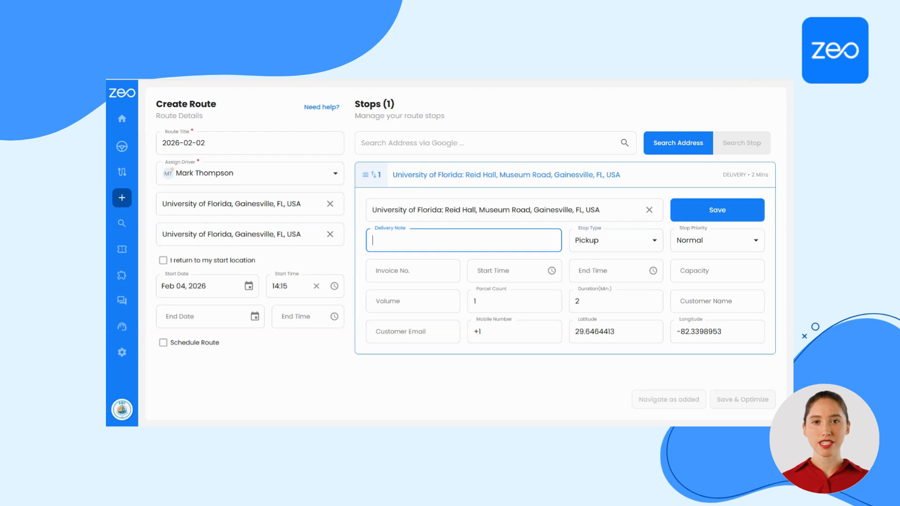
{"action": "type", "text": "asap"}
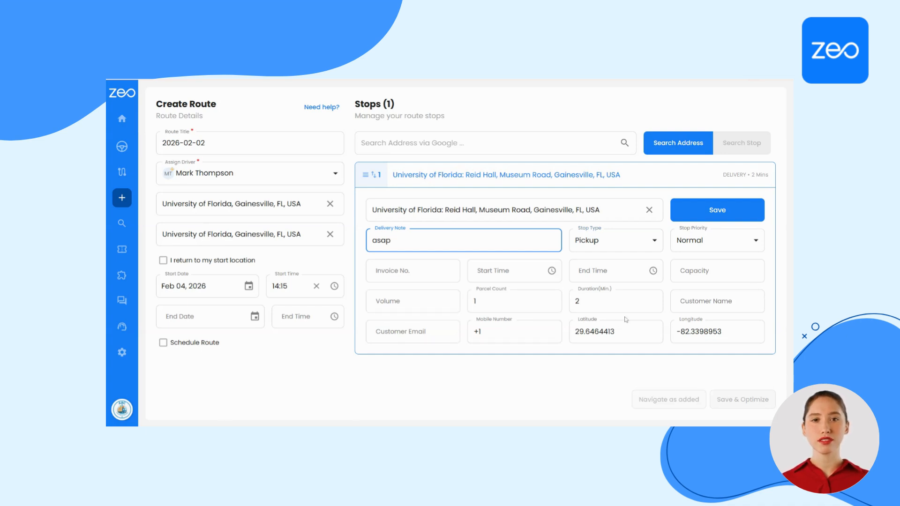
{"action": "left_click", "coordinate": [713, 213]}
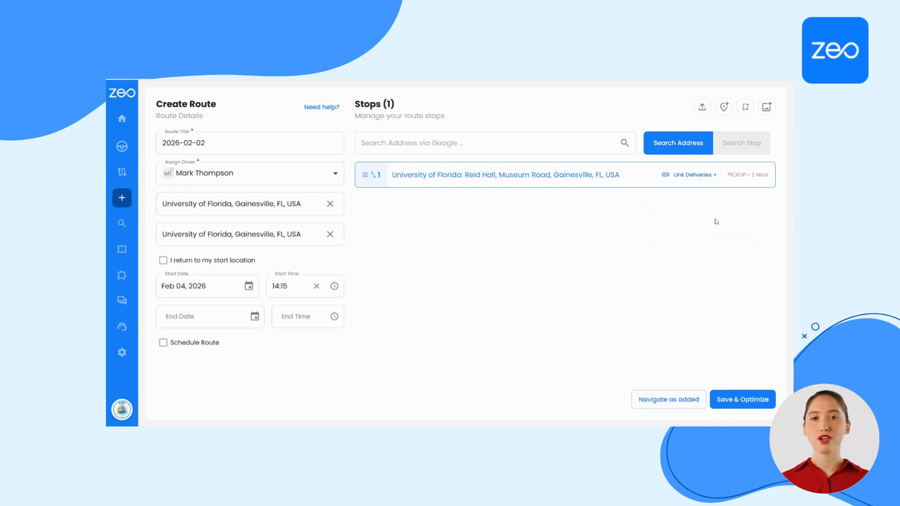
Link a delivery at Library, Pegasus Drive, Orlando, Florida to the Reid Hall pickup, and save and optimize the route
{"action": "left_click", "coordinate": [679, 176]}
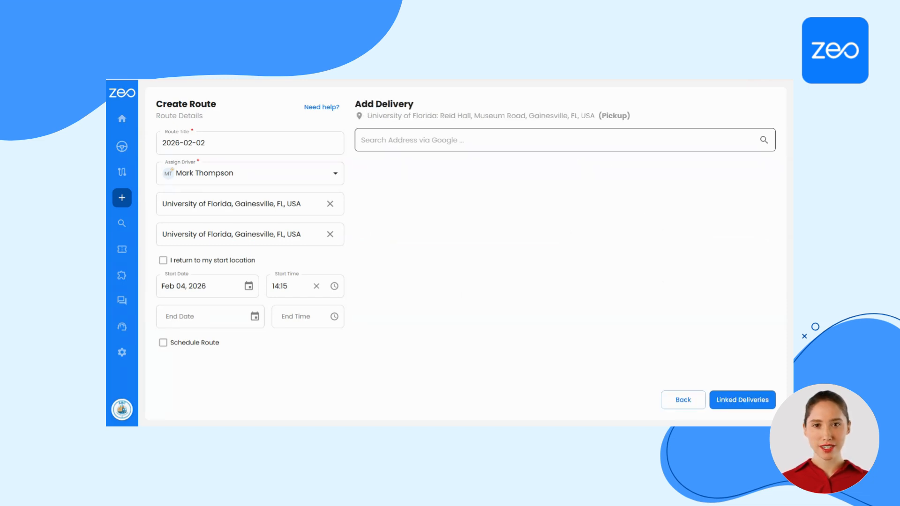
{"action": "type", "text": "flor"}
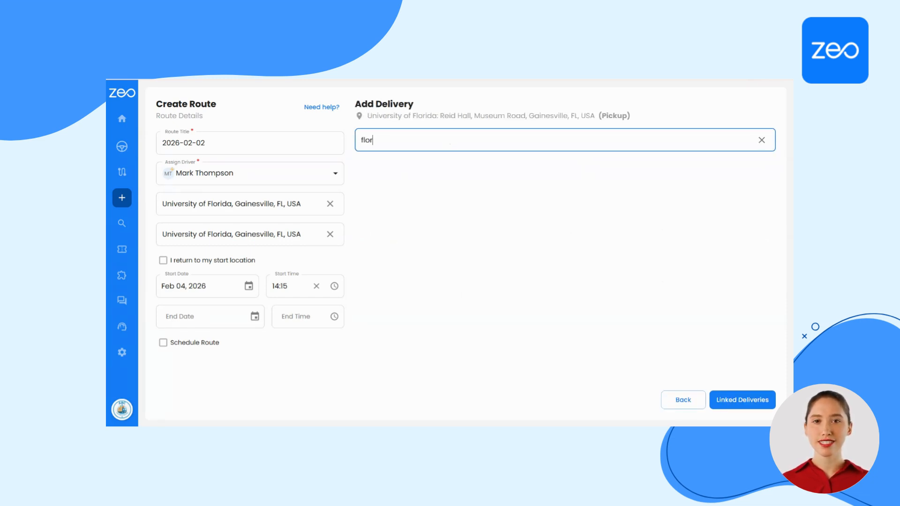
{"action": "type", "text": "ida librar"}
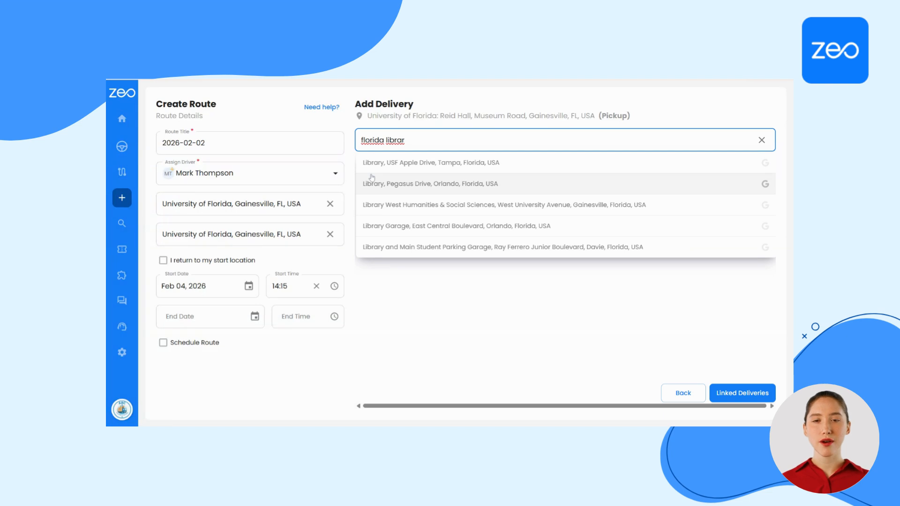
{"action": "left_click", "coordinate": [372, 181]}
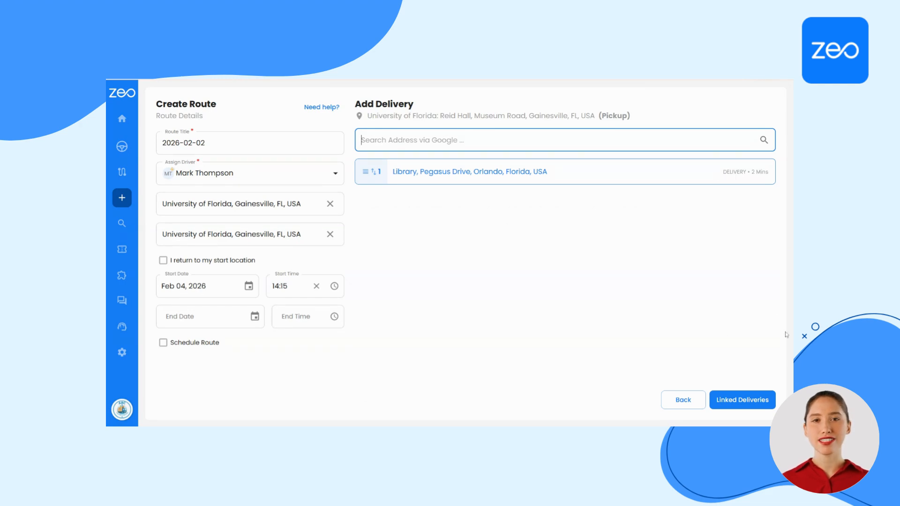
{"action": "left_click", "coordinate": [744, 407]}
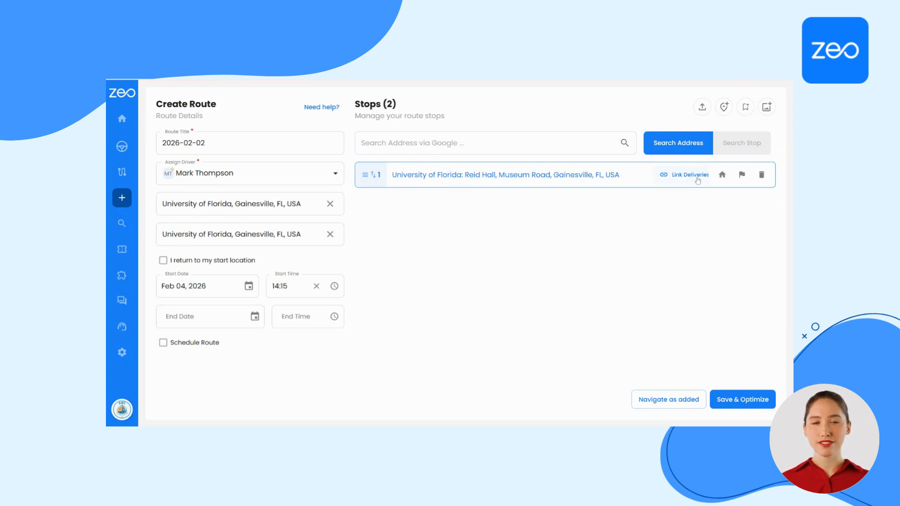
{"action": "left_click", "coordinate": [749, 401]}
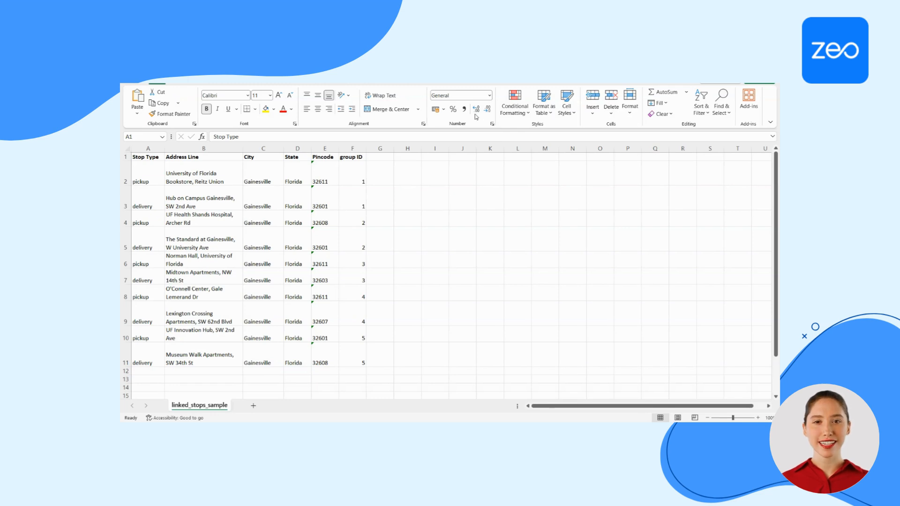
Switch to the linked_stops_sample sheet in Excel and examine how the group ID column pairs pickups with deliveries
{"action": "left_click", "coordinate": [319, 247]}
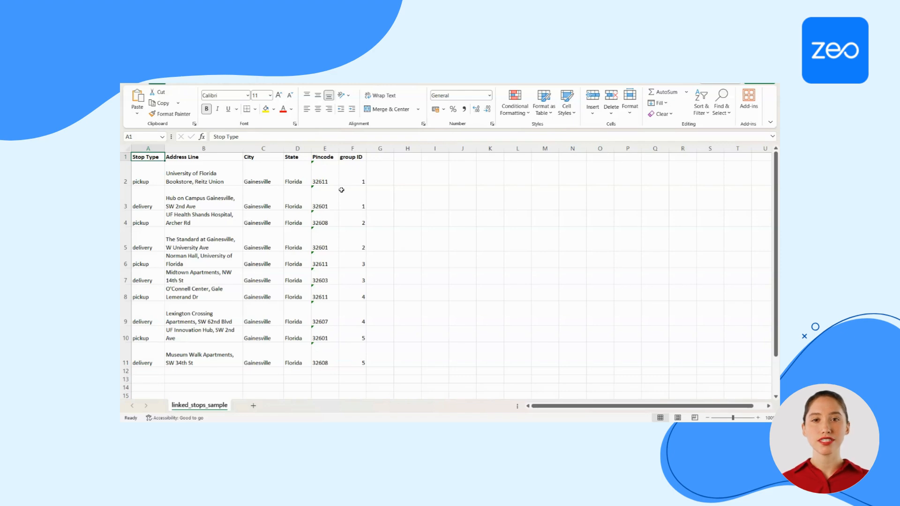
{"action": "left_click", "coordinate": [348, 149]}
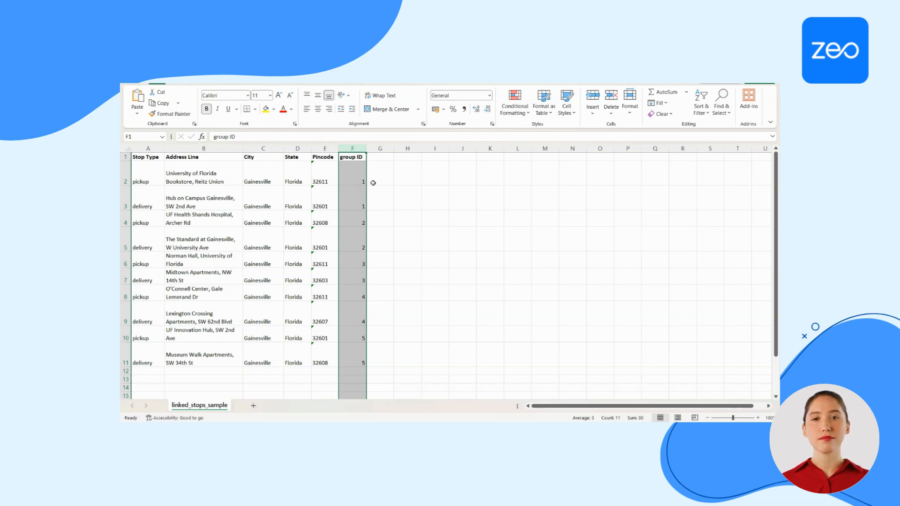
{"action": "left_click", "coordinate": [375, 166]}
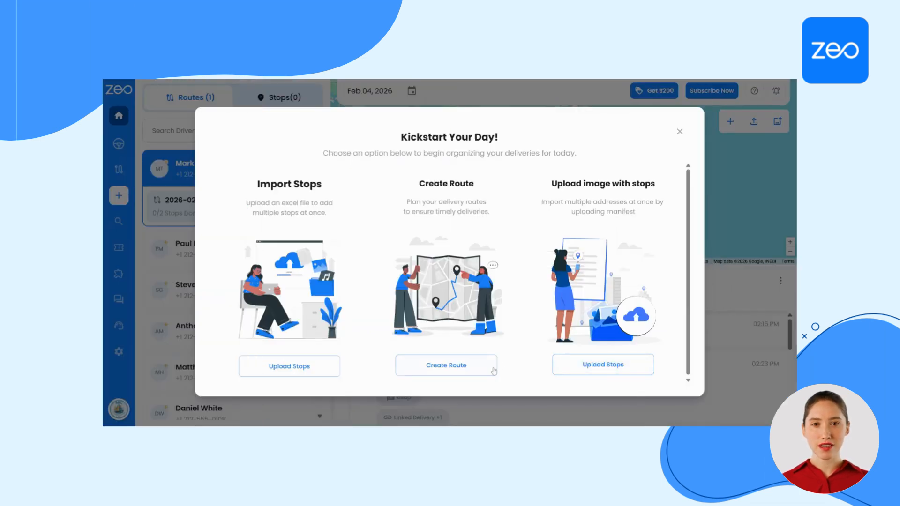
Create another route in Zeo and assign it to the fourth listed driver
{"action": "left_click", "coordinate": [490, 368]}
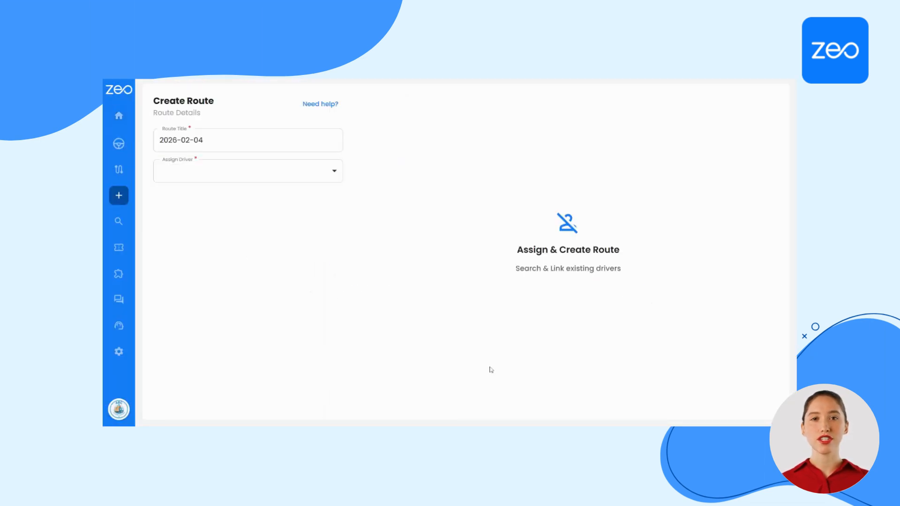
{"action": "left_click", "coordinate": [230, 179]}
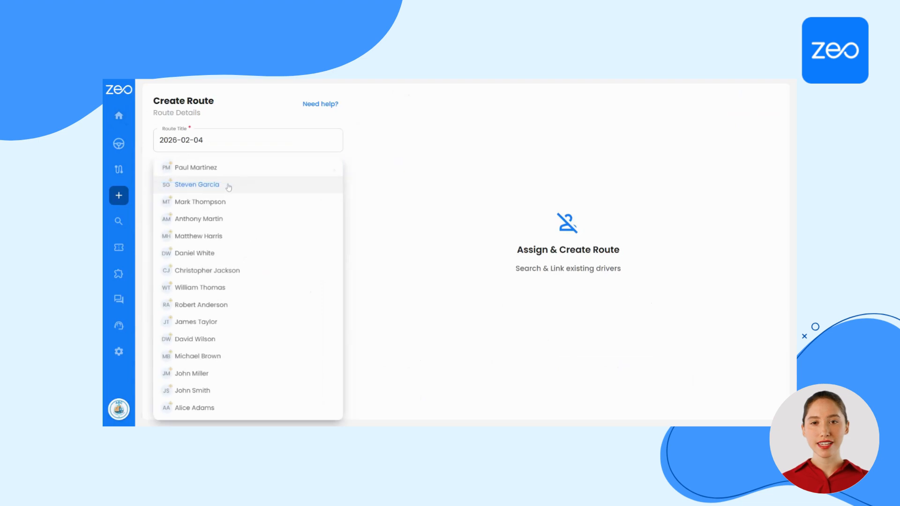
{"action": "left_click", "coordinate": [217, 219]}
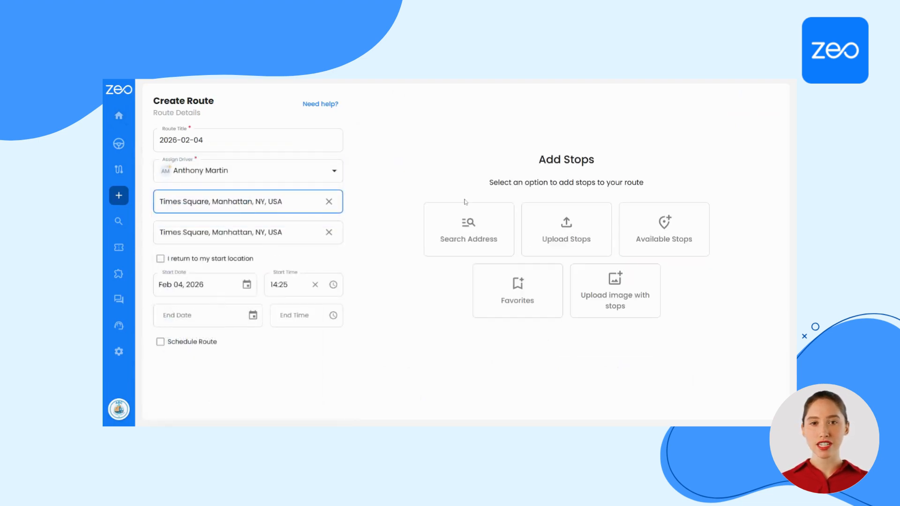
Upload the linked stops spreadsheet to the route with row 1 as the header, and confirm the column mapping including Stop Type and Group ID
{"action": "left_click", "coordinate": [543, 253]}
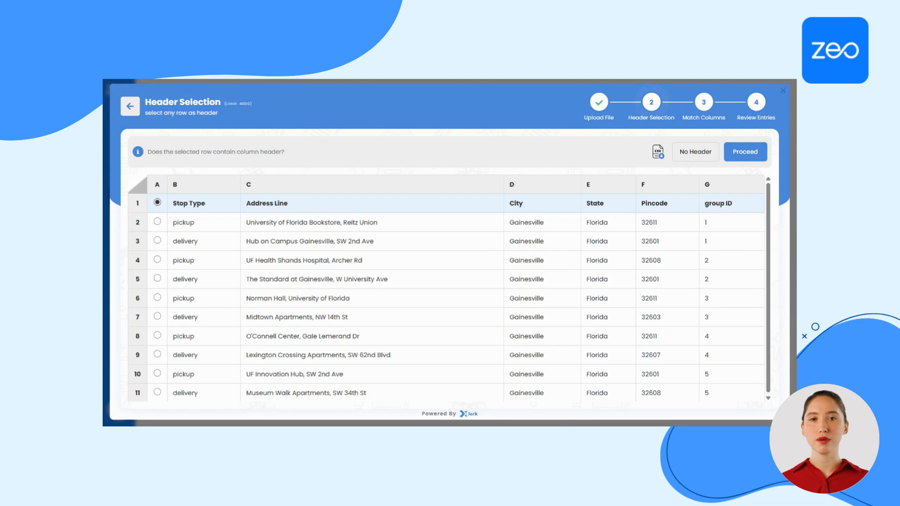
{"action": "left_click", "coordinate": [747, 158]}
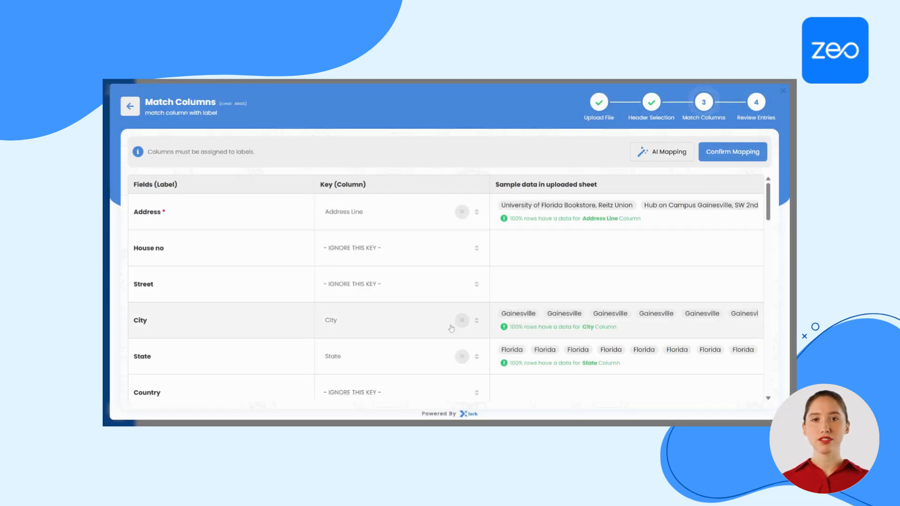
{"action": "scroll", "coordinate": [451, 329], "scroll_direction": "down", "scroll_amount": 3}
{"action": "scroll", "coordinate": [451, 327], "scroll_direction": "down", "scroll_amount": 10}
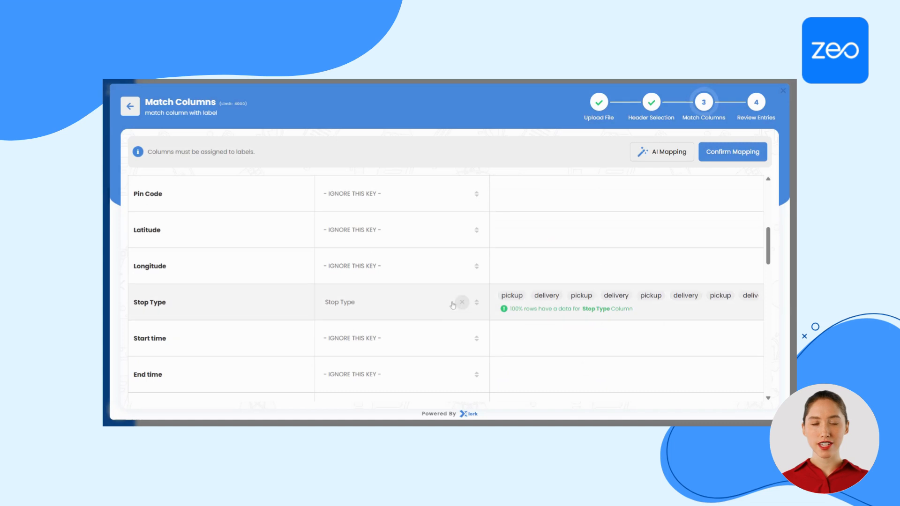
{"action": "scroll", "coordinate": [452, 305], "scroll_direction": "down", "scroll_amount": 3}
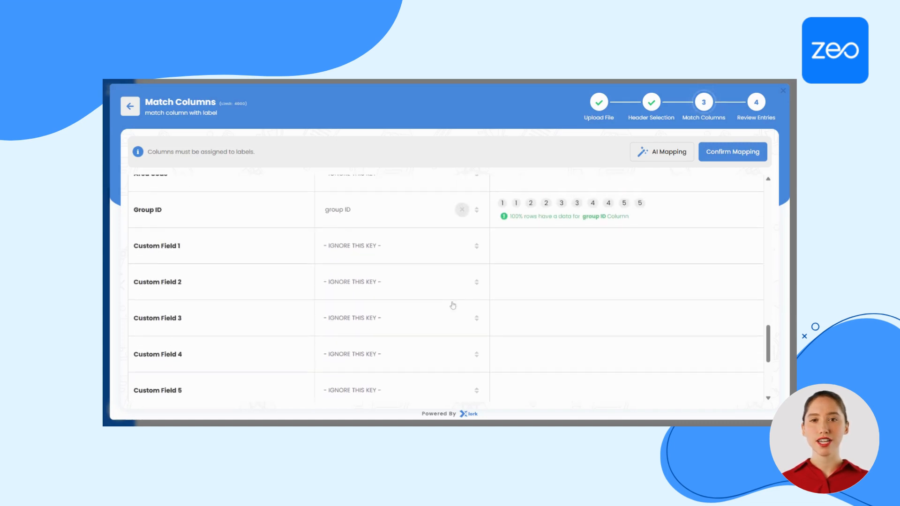
{"action": "scroll", "coordinate": [444, 287], "scroll_direction": "up", "scroll_amount": 2}
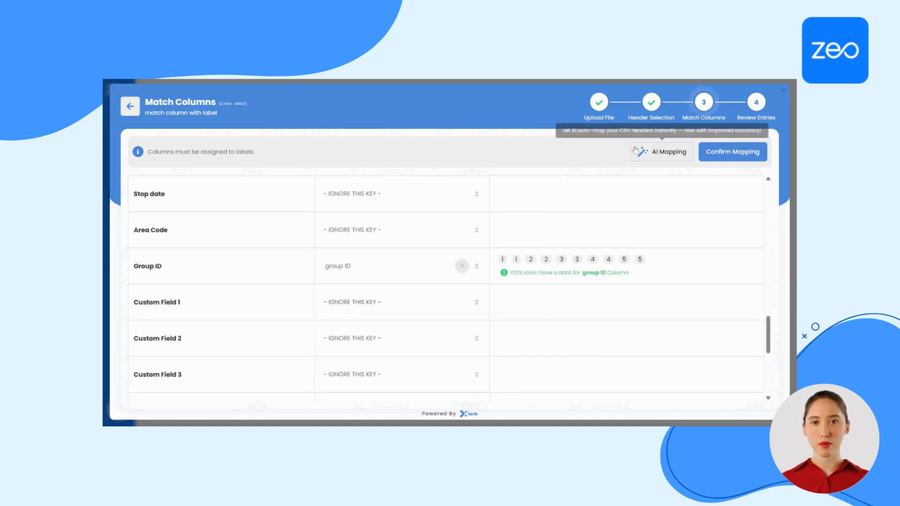
{"action": "left_click", "coordinate": [715, 157]}
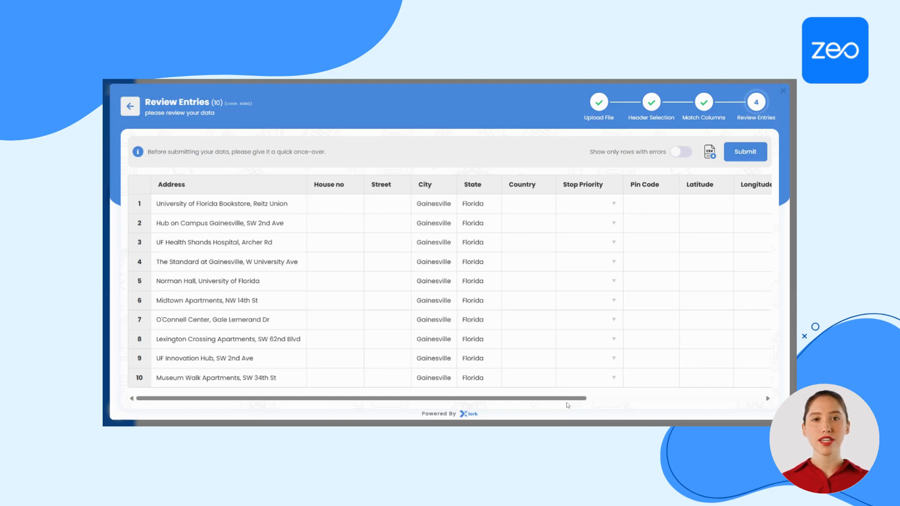
Sort the imported entries by Group ID in ascending order and submit them, saving and optimizing the route
{"action": "left_click_drag", "start_coordinate": [567, 405], "coordinate": [793, 401]}
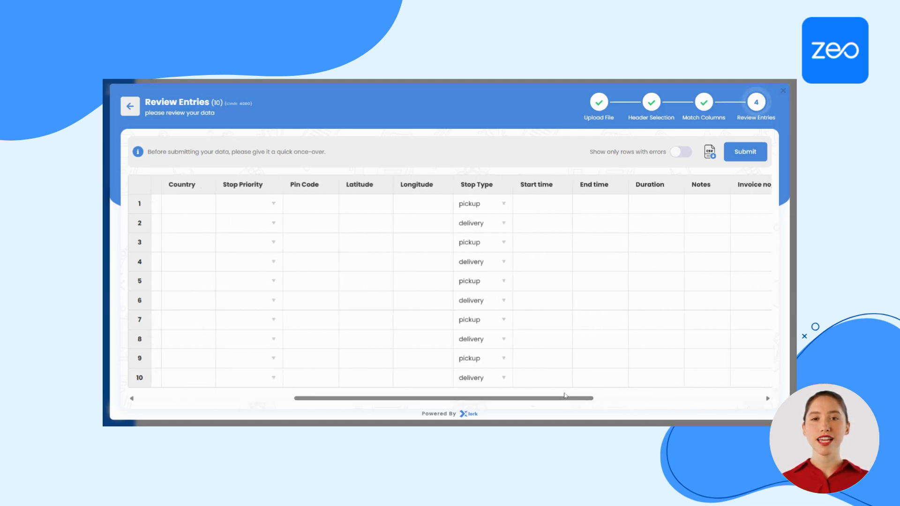
{"action": "left_click_drag", "start_coordinate": [586, 396], "coordinate": [763, 357]}
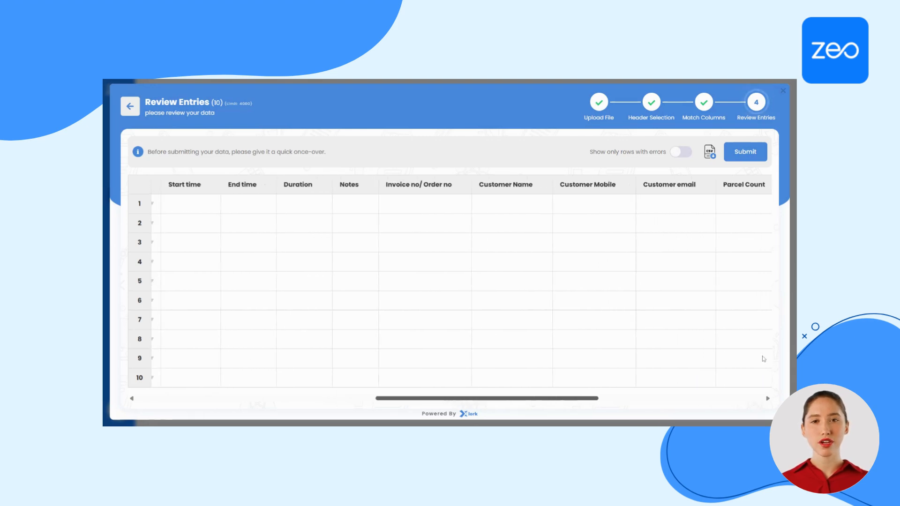
{"action": "left_click_drag", "start_coordinate": [580, 401], "coordinate": [736, 375]}
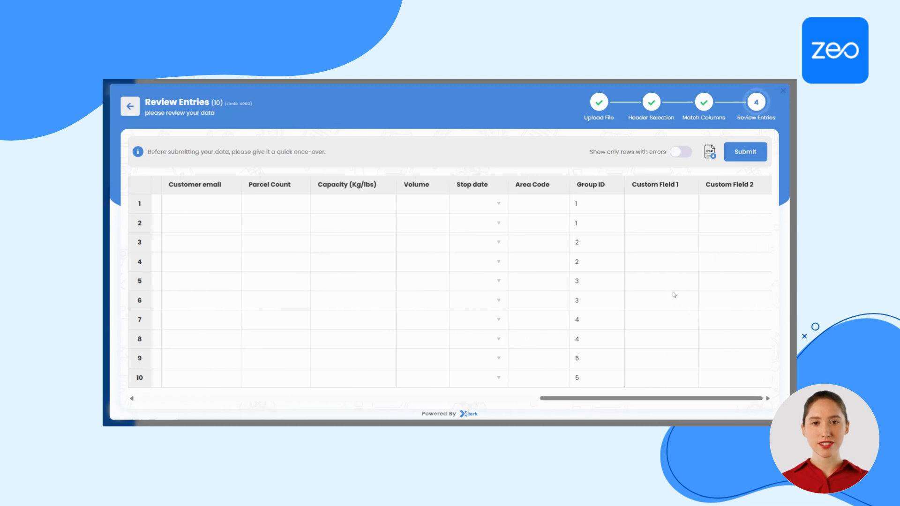
{"action": "left_click", "coordinate": [597, 186]}
{"action": "left_click", "coordinate": [650, 223]}
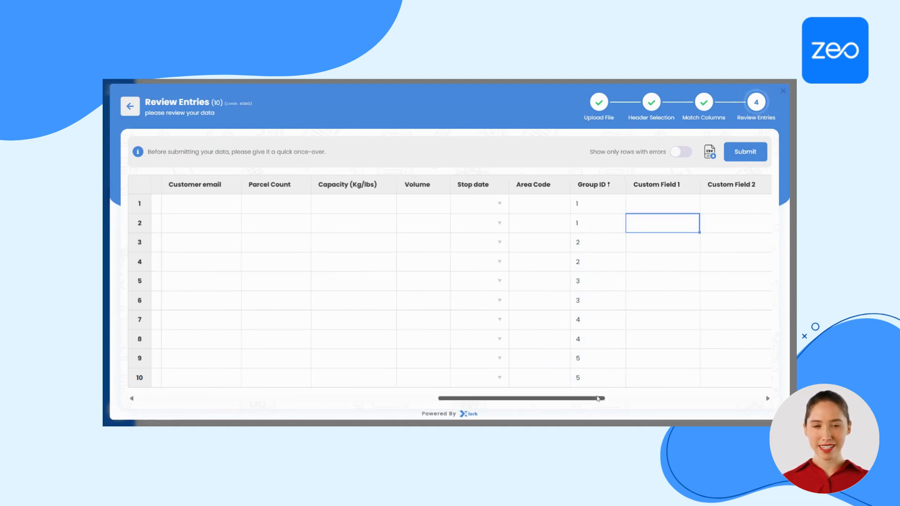
{"action": "left_click_drag", "start_coordinate": [597, 398], "coordinate": [699, 397]}
{"action": "left_click", "coordinate": [756, 155]}
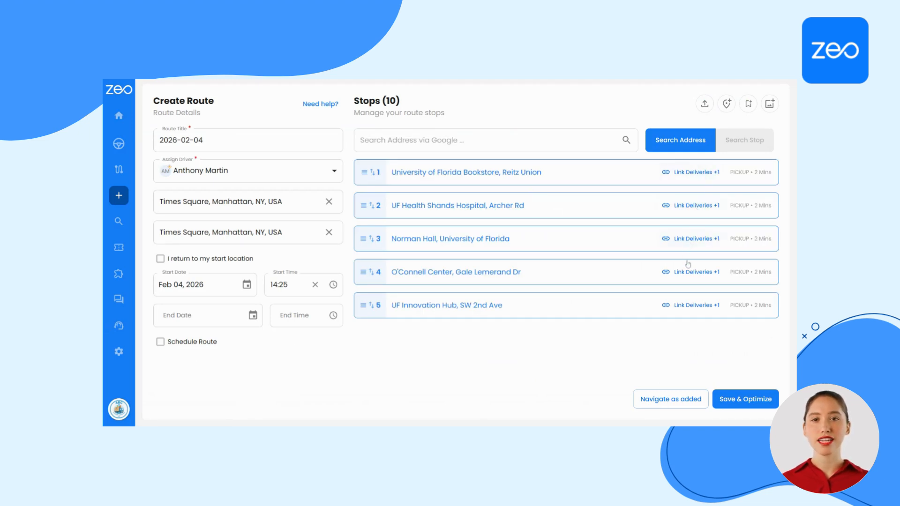
{"action": "left_click", "coordinate": [734, 408]}
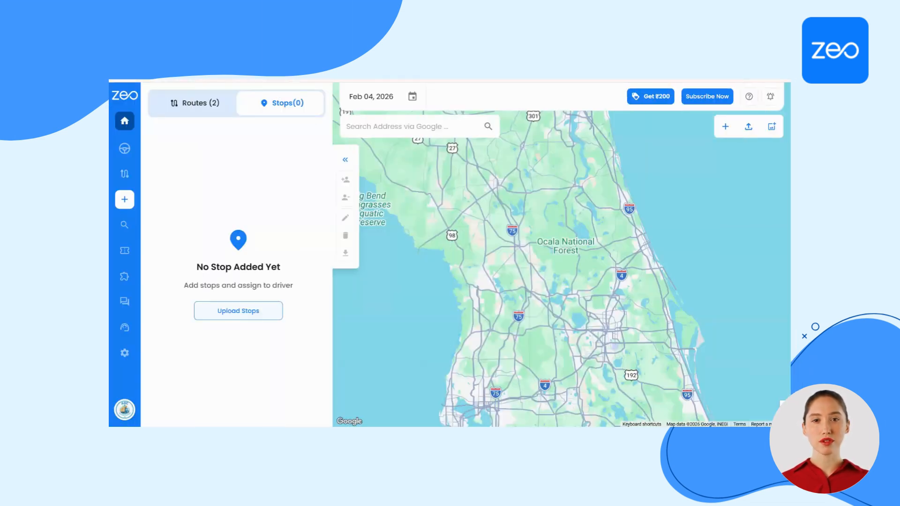
Upload the linked stops spreadsheet as unassigned stops with row 1 as the header, and confirm the column mapping including Stop Type and Group ID
{"action": "left_click", "coordinate": [216, 311]}
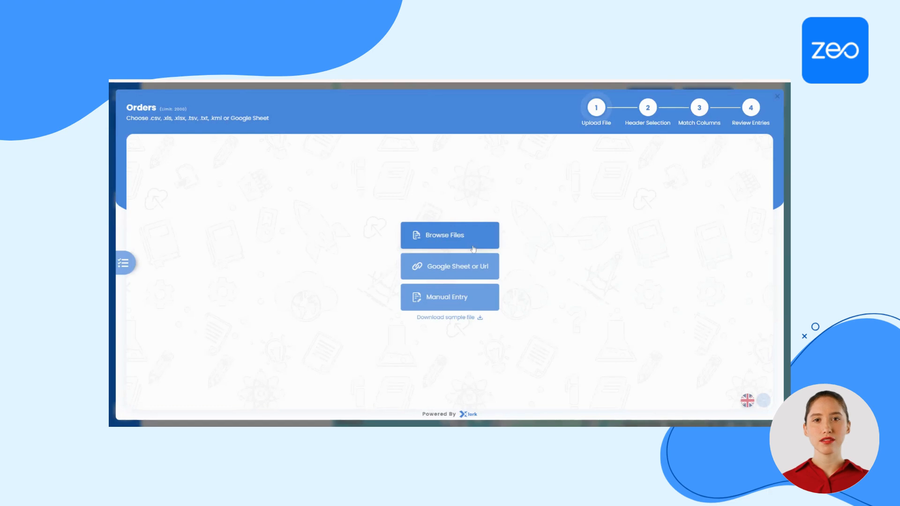
{"action": "left_click", "coordinate": [473, 249]}
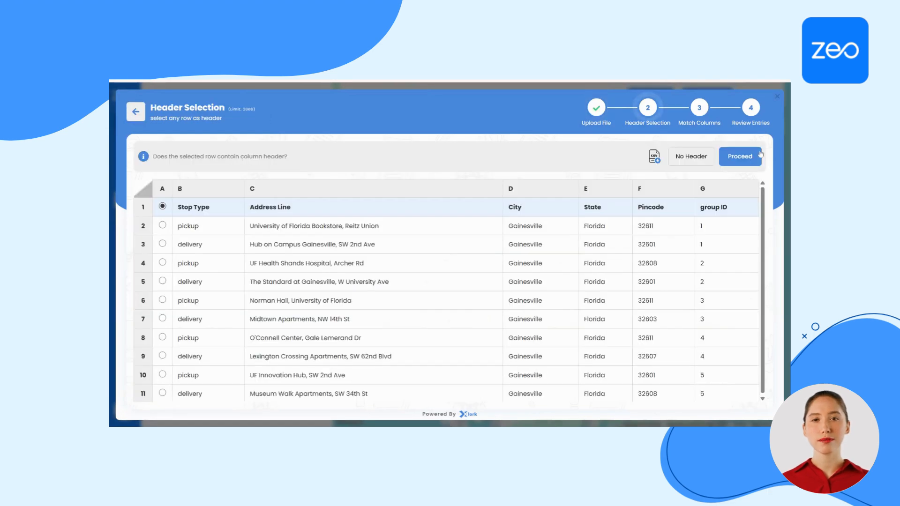
{"action": "left_click", "coordinate": [759, 154]}
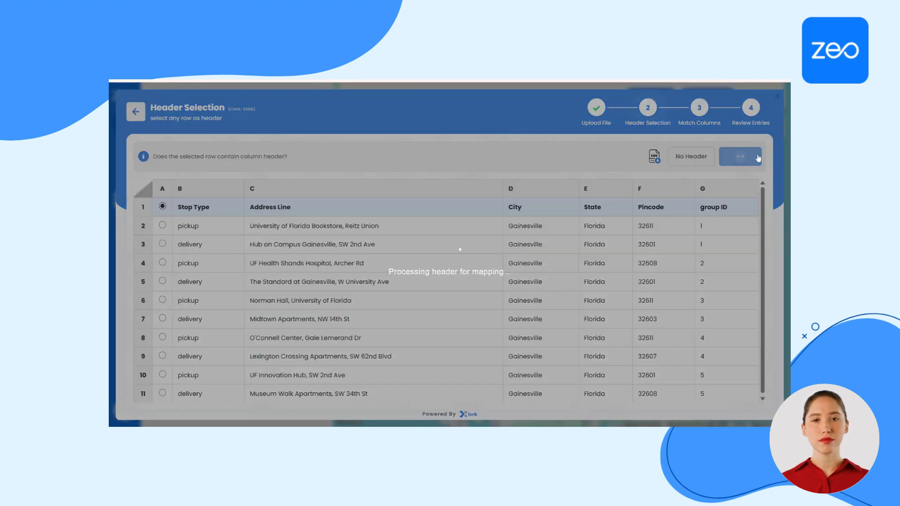
{"action": "scroll", "coordinate": [690, 242], "scroll_direction": "down", "scroll_amount": 10}
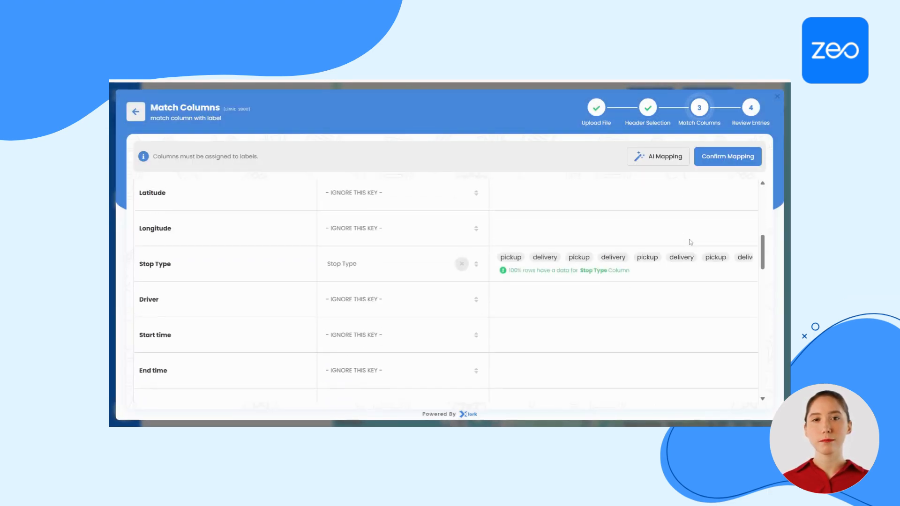
{"action": "scroll", "coordinate": [690, 243], "scroll_direction": "down", "scroll_amount": 8}
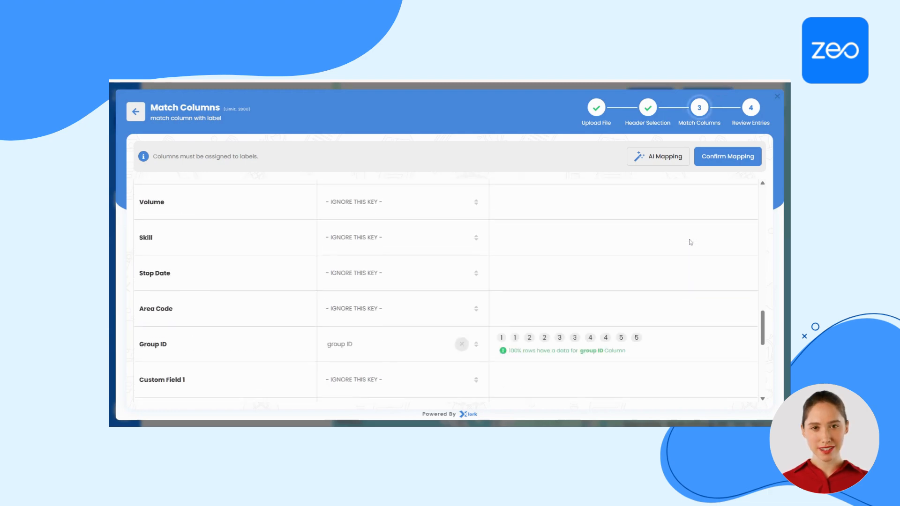
{"action": "left_click", "coordinate": [722, 161]}
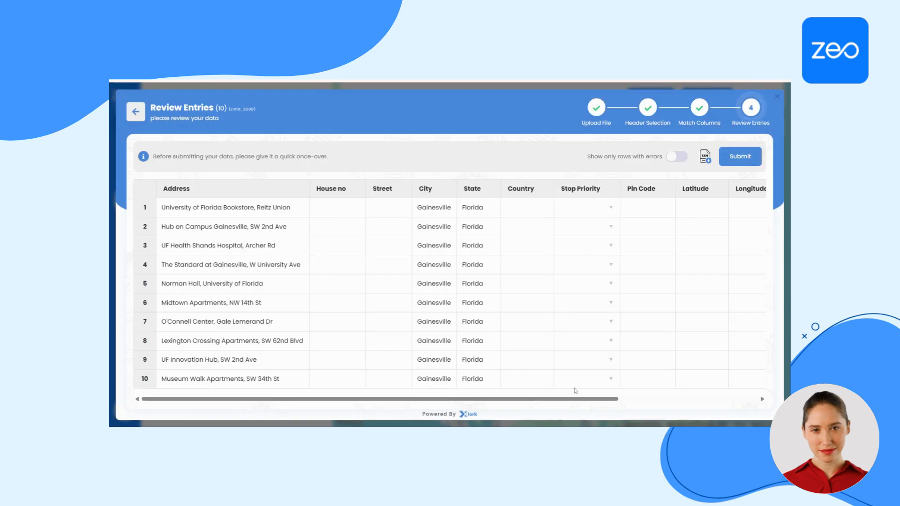
Review the imported entries across to the Group ID column and submit them to create the stops
{"action": "scroll", "coordinate": [576, 390], "scroll_direction": "right", "scroll_amount": 10}
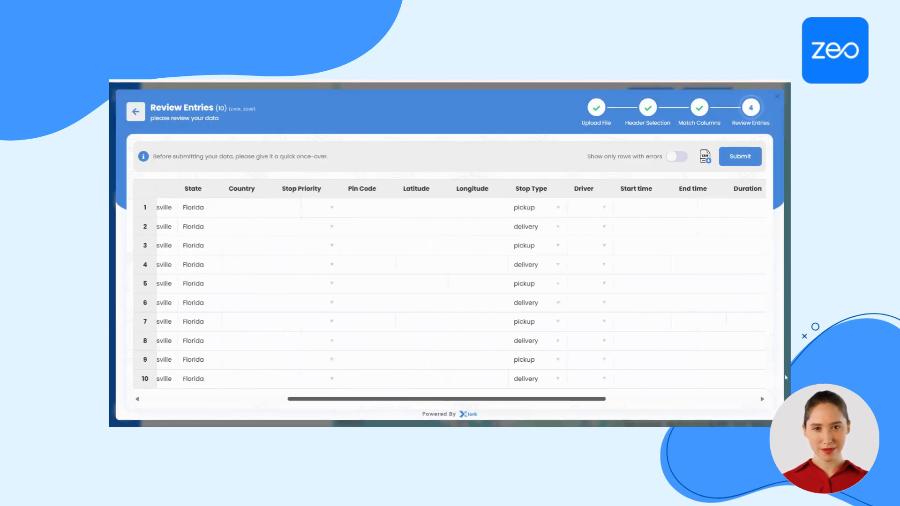
{"action": "scroll", "coordinate": [569, 399], "scroll_direction": "right", "scroll_amount": 3}
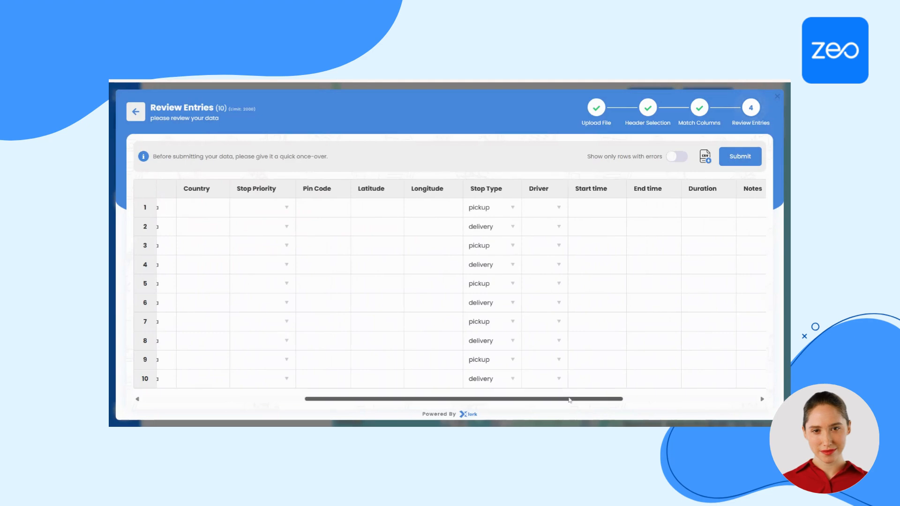
{"action": "scroll", "coordinate": [570, 399], "scroll_direction": "right", "scroll_amount": 10}
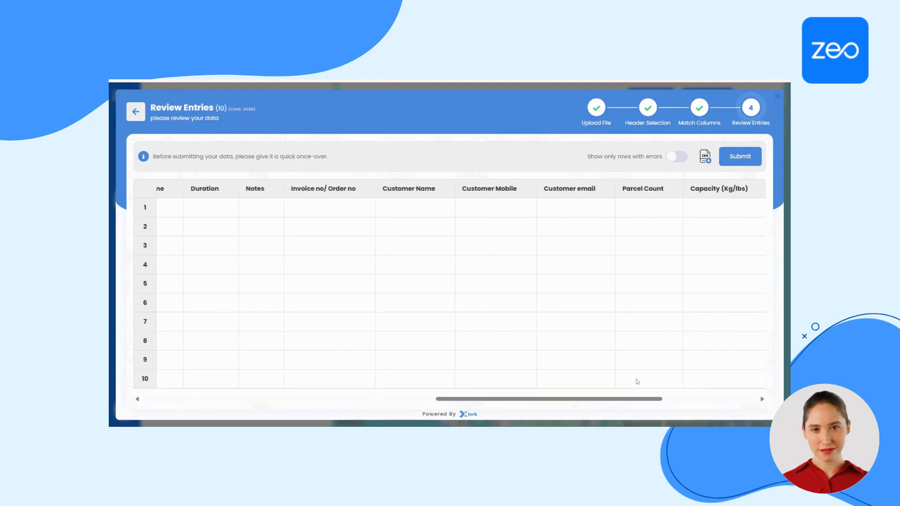
{"action": "left_click_drag", "start_coordinate": [623, 402], "coordinate": [769, 365]}
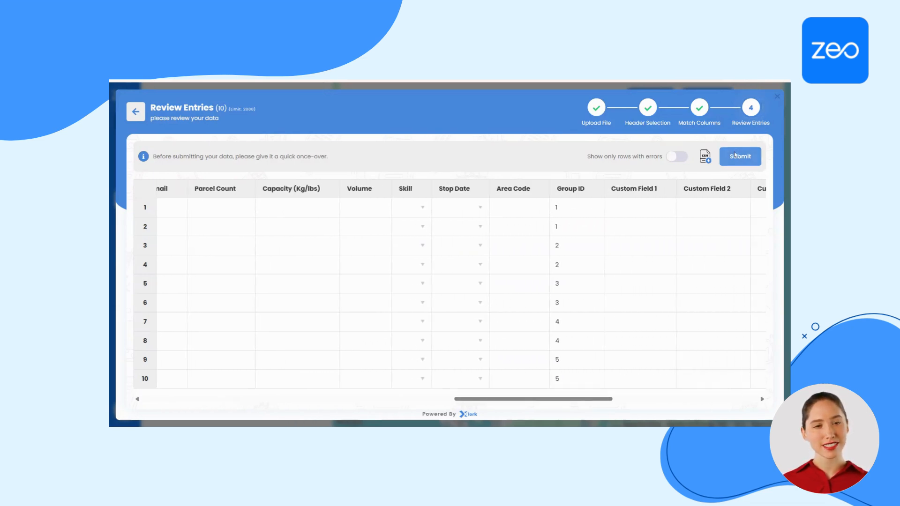
{"action": "left_click", "coordinate": [737, 156]}
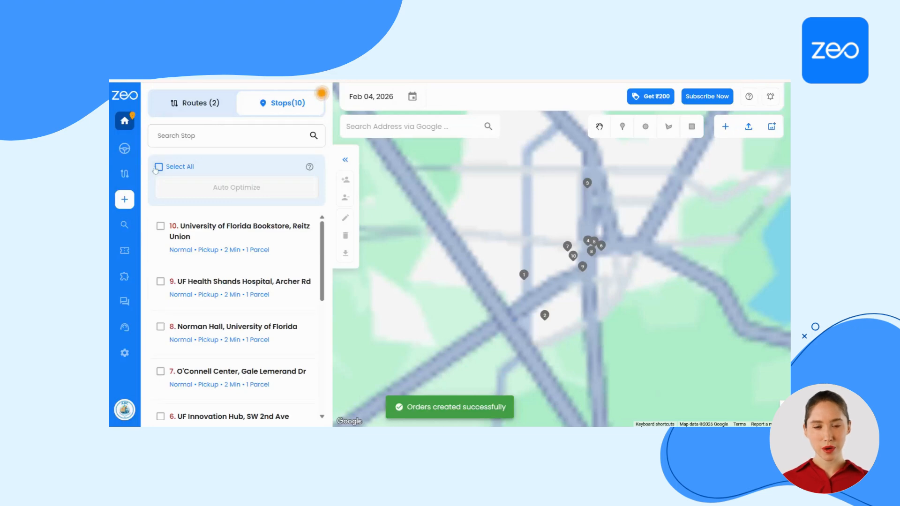
Select all unassigned stops for auto optimization and confirm them as the stops to add to routes
{"action": "left_click", "coordinate": [157, 167]}
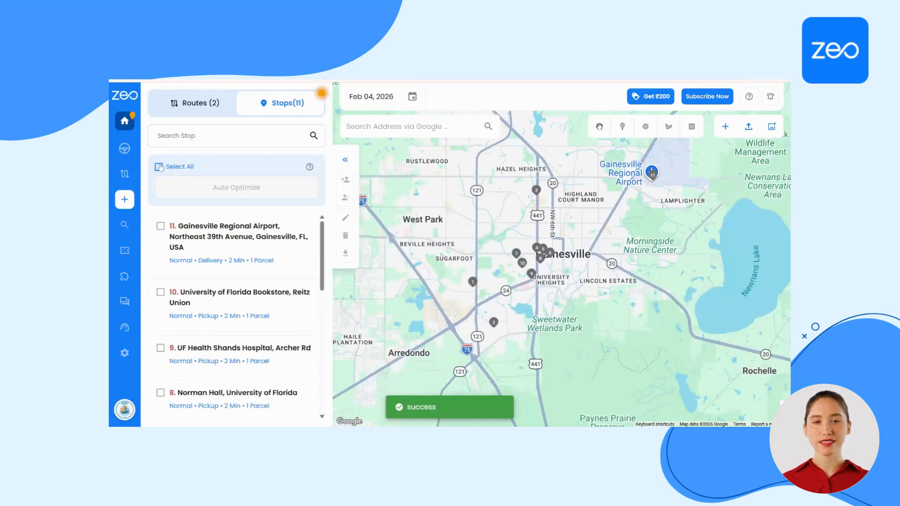
{"action": "left_click", "coordinate": [159, 167]}
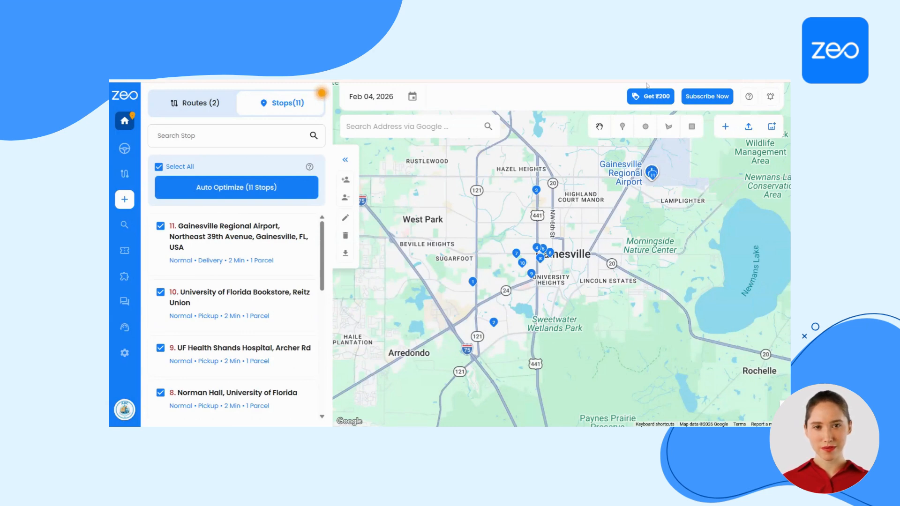
{"action": "left_click", "coordinate": [259, 191]}
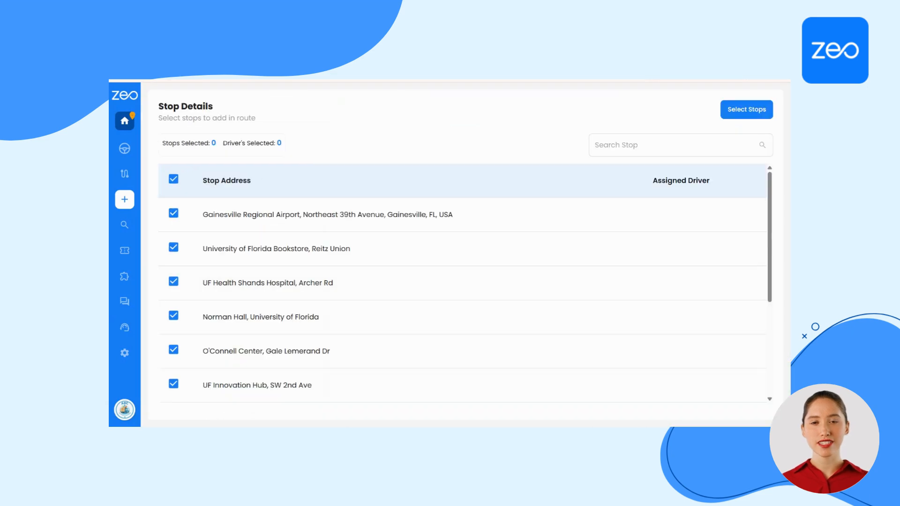
{"action": "left_click", "coordinate": [769, 108]}
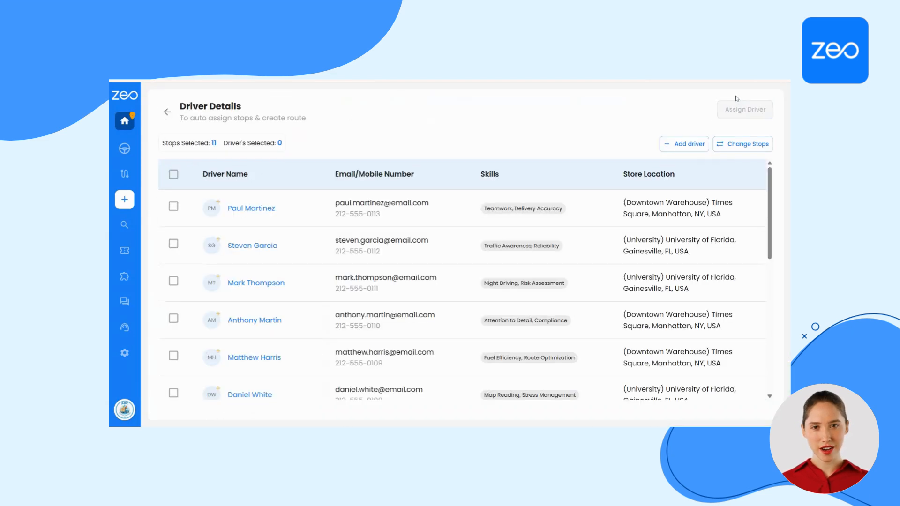
Assign the first, second, fifth and sixth listed drivers to the selected stops
{"action": "scroll", "coordinate": [550, 229], "scroll_direction": "down", "scroll_amount": 4}
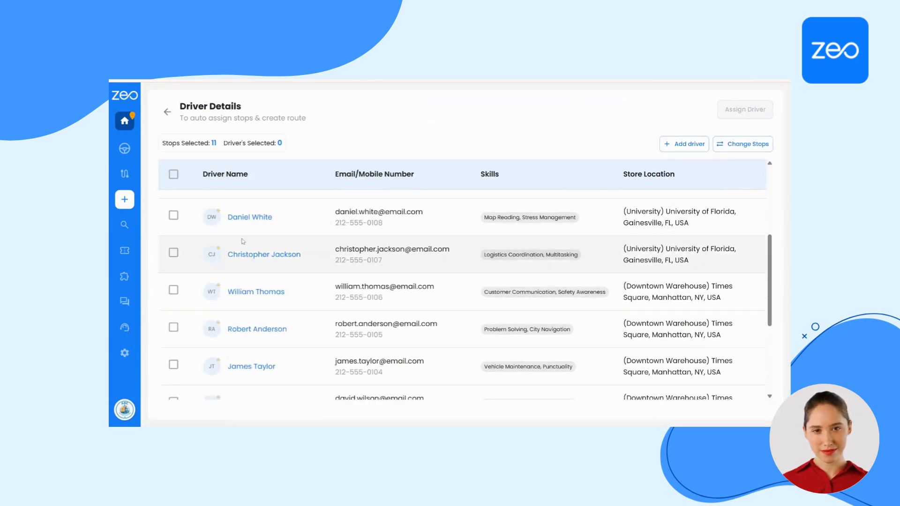
{"action": "scroll", "coordinate": [243, 242], "scroll_direction": "up", "scroll_amount": 4}
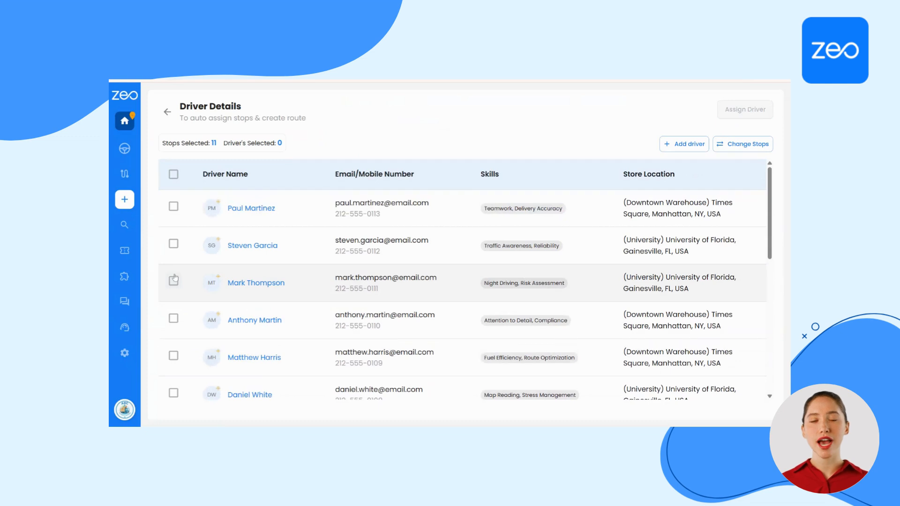
{"action": "scroll", "coordinate": [174, 279], "scroll_direction": "down", "scroll_amount": 1}
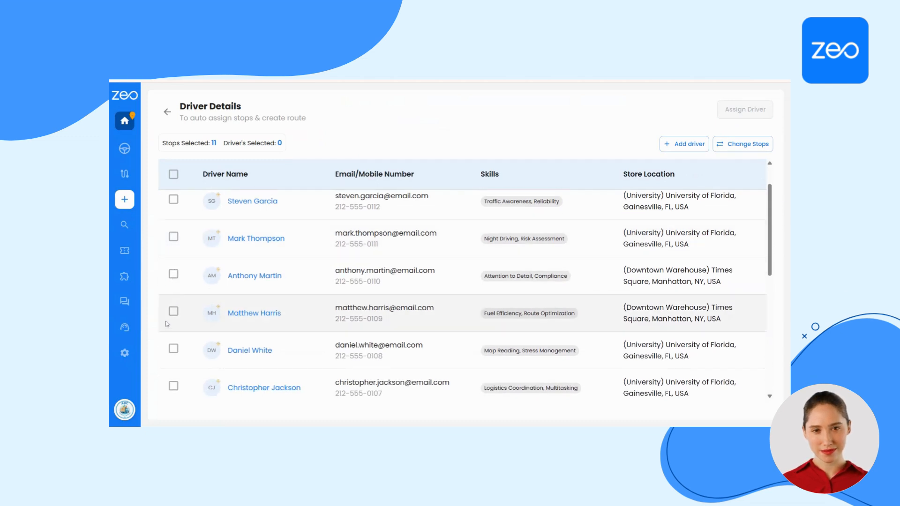
{"action": "left_click", "coordinate": [173, 349]}
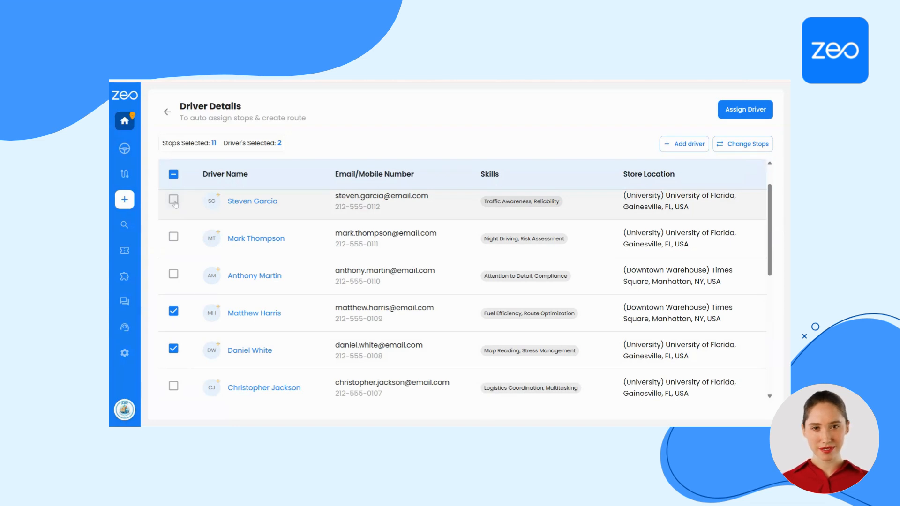
{"action": "scroll", "coordinate": [174, 207], "scroll_direction": "up", "scroll_amount": 1}
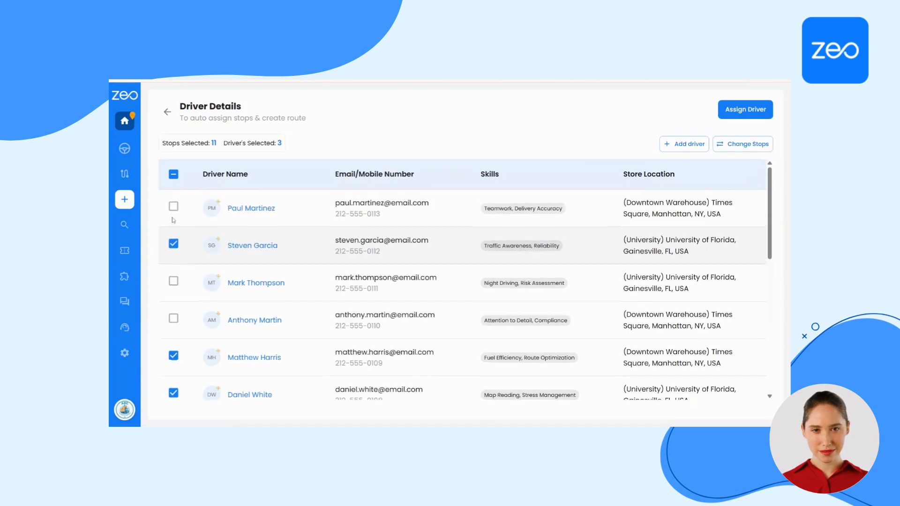
{"action": "left_click", "coordinate": [173, 208]}
{"action": "left_click", "coordinate": [744, 109]}
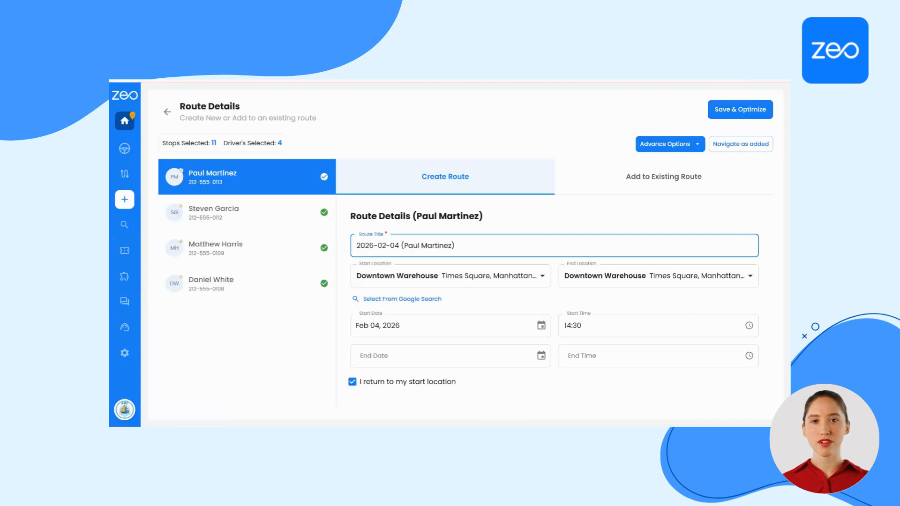
Set the start and end locations of the first driver's route to University of Florida, Gainesville, and check the second driver's start location
{"action": "left_click", "coordinate": [517, 276]}
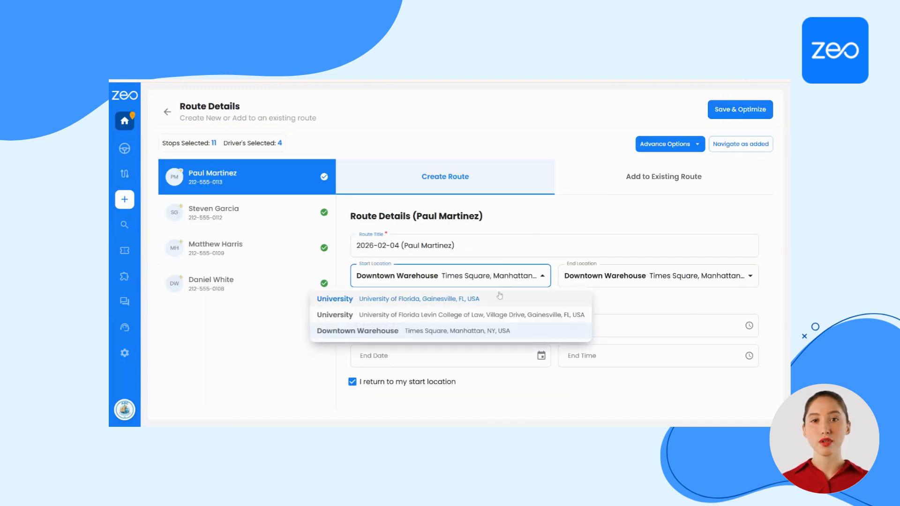
{"action": "left_click", "coordinate": [495, 298]}
{"action": "left_click", "coordinate": [562, 279]}
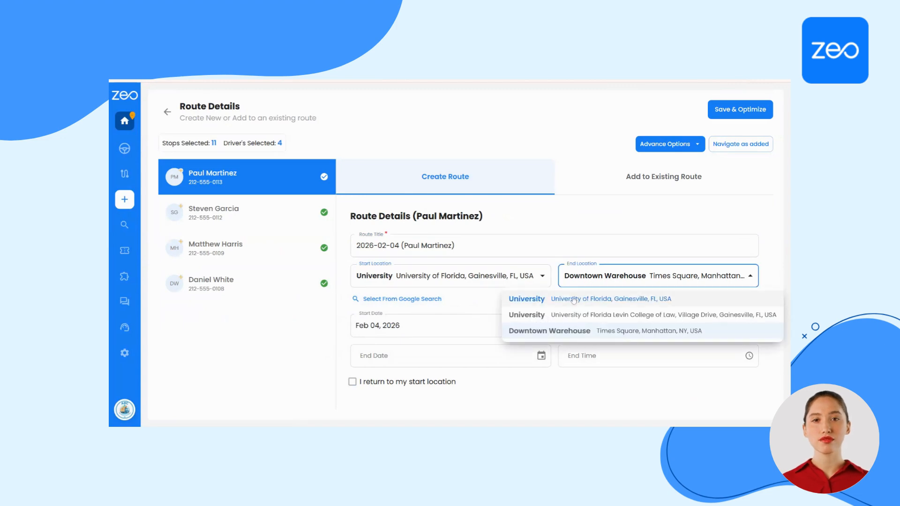
{"action": "left_click", "coordinate": [574, 300]}
{"action": "left_click", "coordinate": [279, 214]}
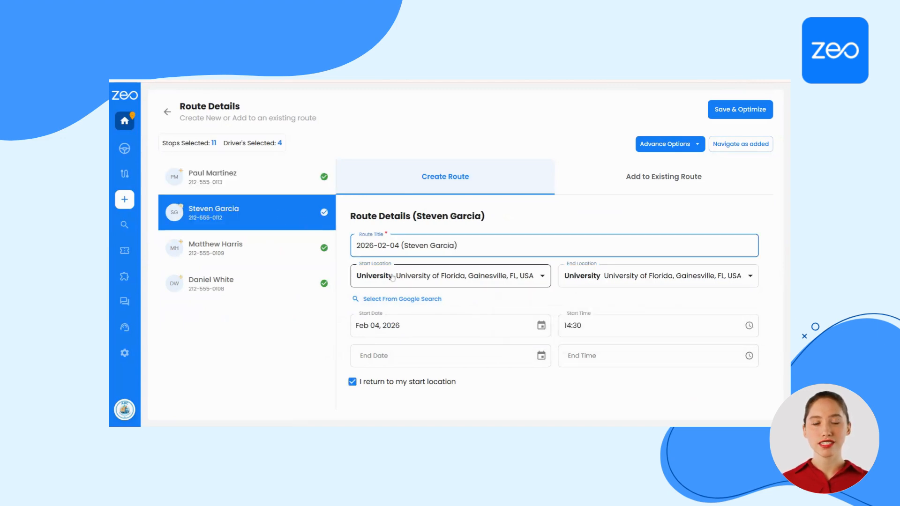
{"action": "left_click", "coordinate": [392, 278]}
{"action": "left_click", "coordinate": [392, 277]}
Set the third driver's start and end locations to University of Florida, Gainesville, check the fourth driver's route, and save and optimize the routes
{"action": "left_click", "coordinate": [264, 261]}
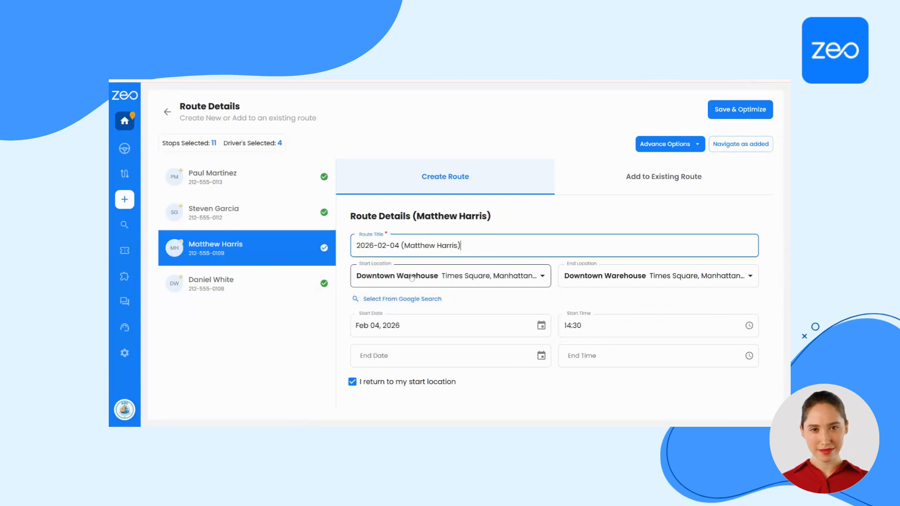
{"action": "left_click", "coordinate": [418, 279]}
{"action": "left_click", "coordinate": [425, 299]}
{"action": "left_click", "coordinate": [586, 277]}
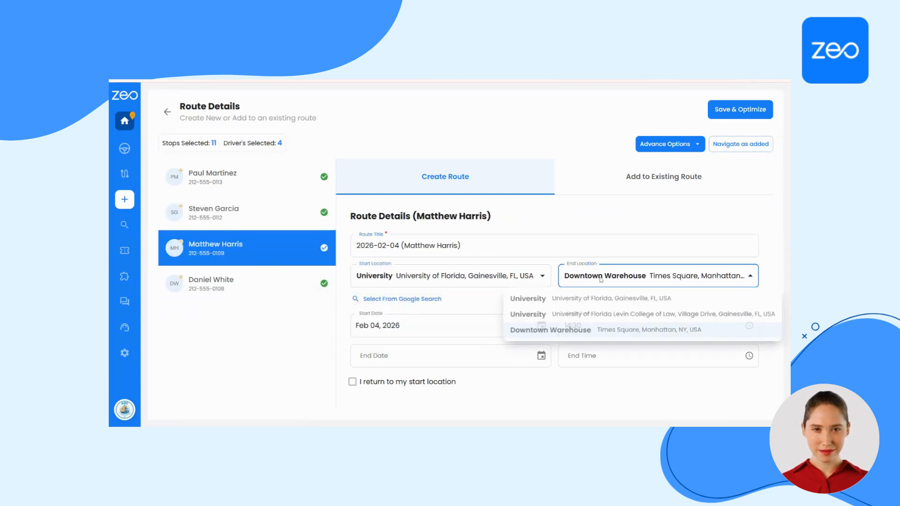
{"action": "left_click", "coordinate": [586, 299]}
{"action": "left_click", "coordinate": [236, 282]}
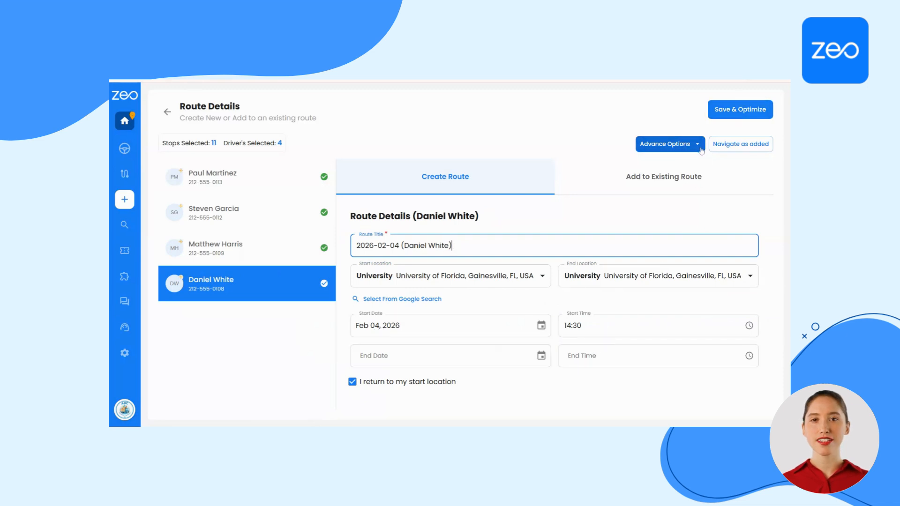
{"action": "left_click", "coordinate": [722, 112]}
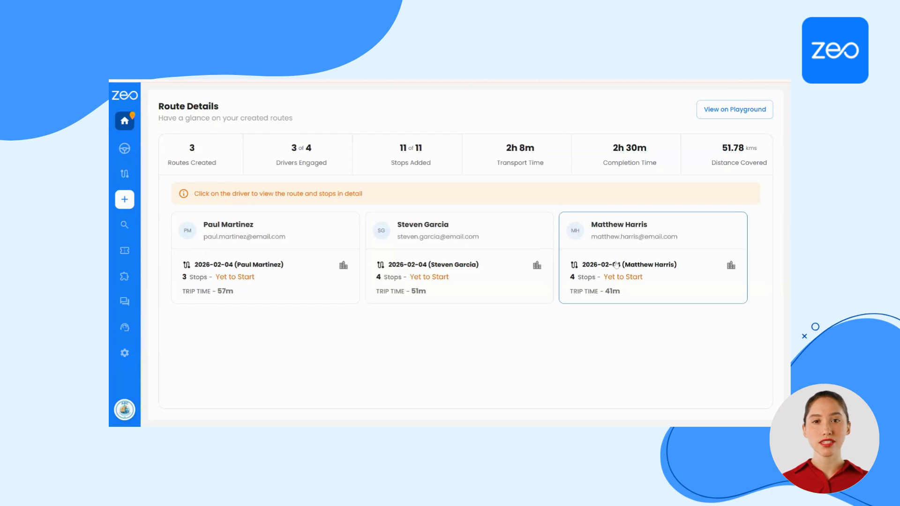
Open the third driver's created route and examine its path on the map and its linked stops
{"action": "left_click", "coordinate": [582, 271]}
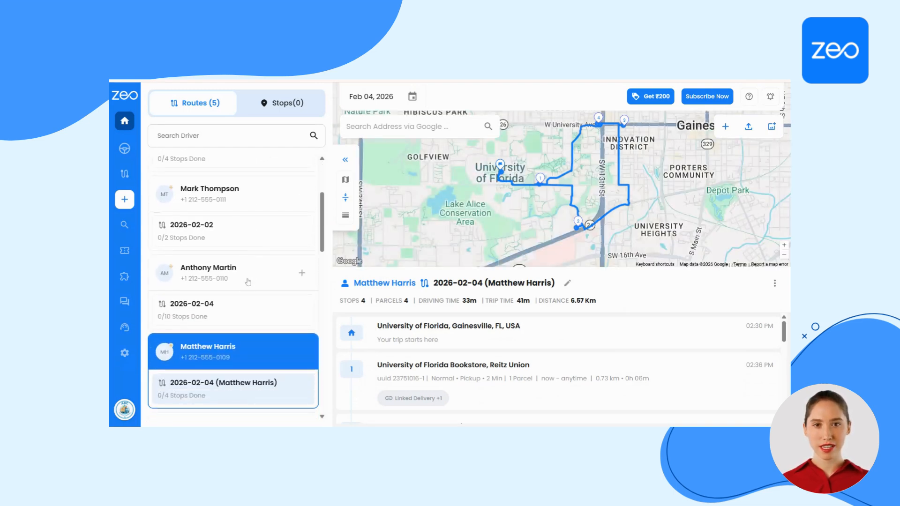
{"action": "scroll", "coordinate": [248, 282], "scroll_direction": "down", "scroll_amount": 1}
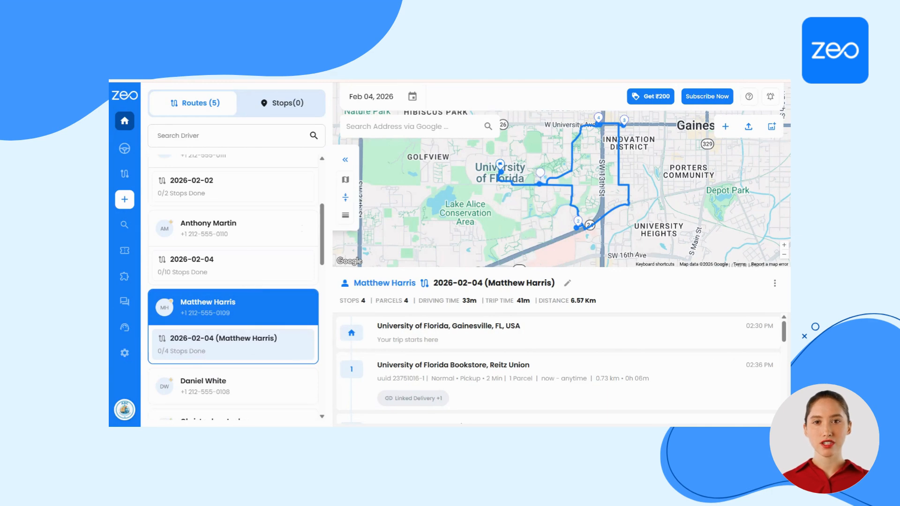
{"action": "left_click_drag", "start_coordinate": [590, 149], "coordinate": [578, 160]}
{"action": "scroll", "coordinate": [578, 160], "scroll_direction": "up", "scroll_amount": 1}
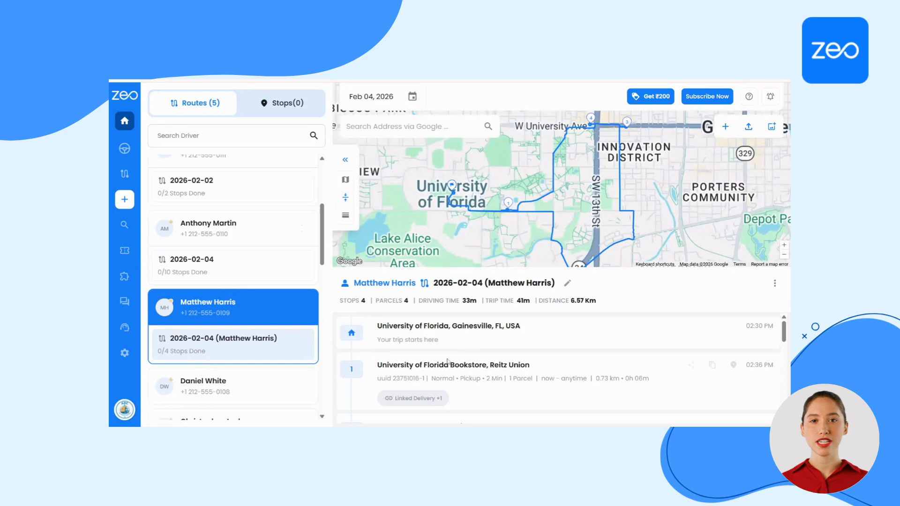